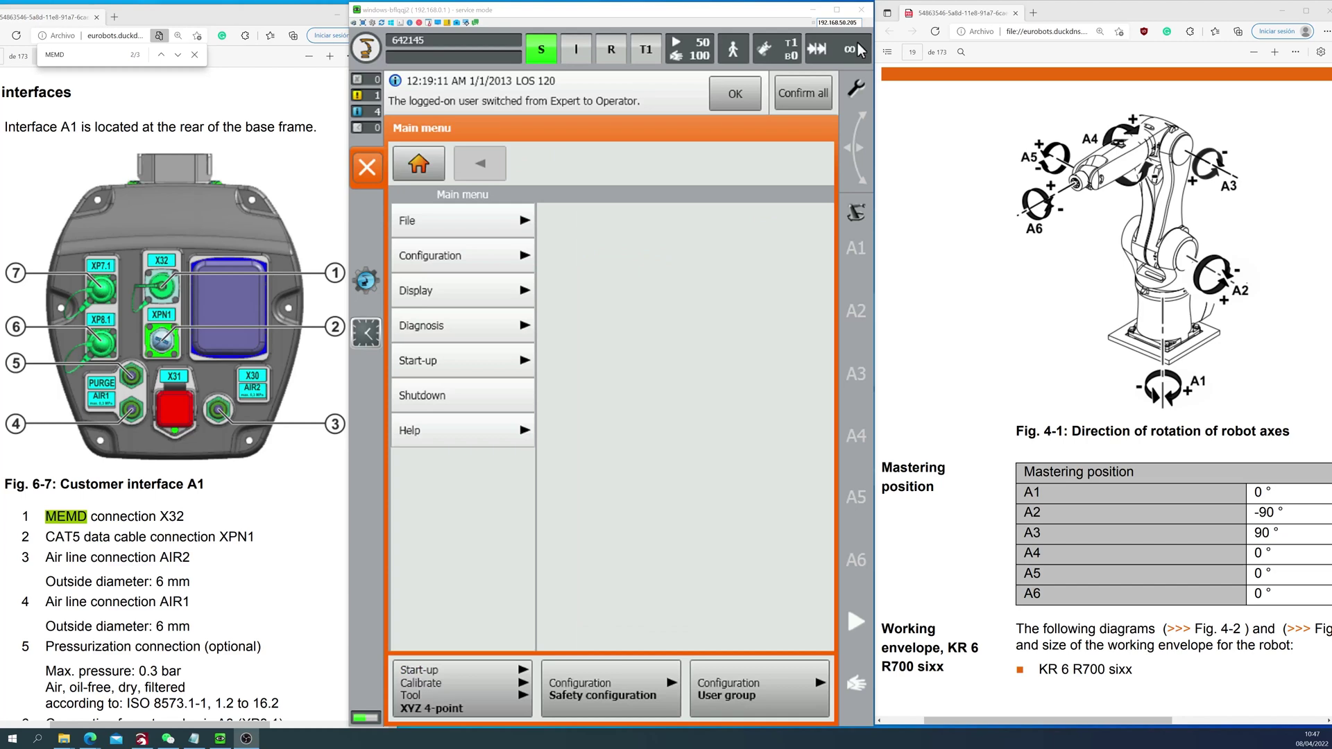
Log on as the Administrator user group from Configuration > User group, entering its password
click(496, 260)
click(598, 324)
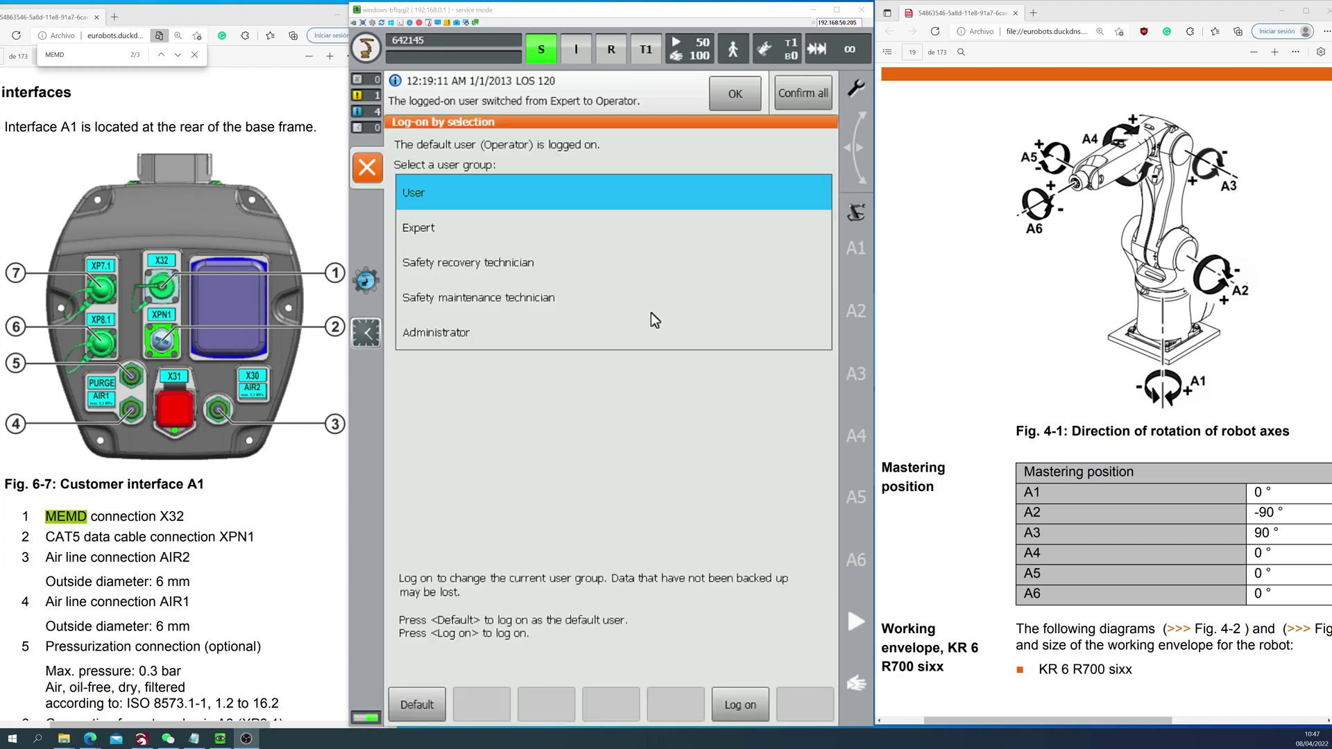
click(666, 341)
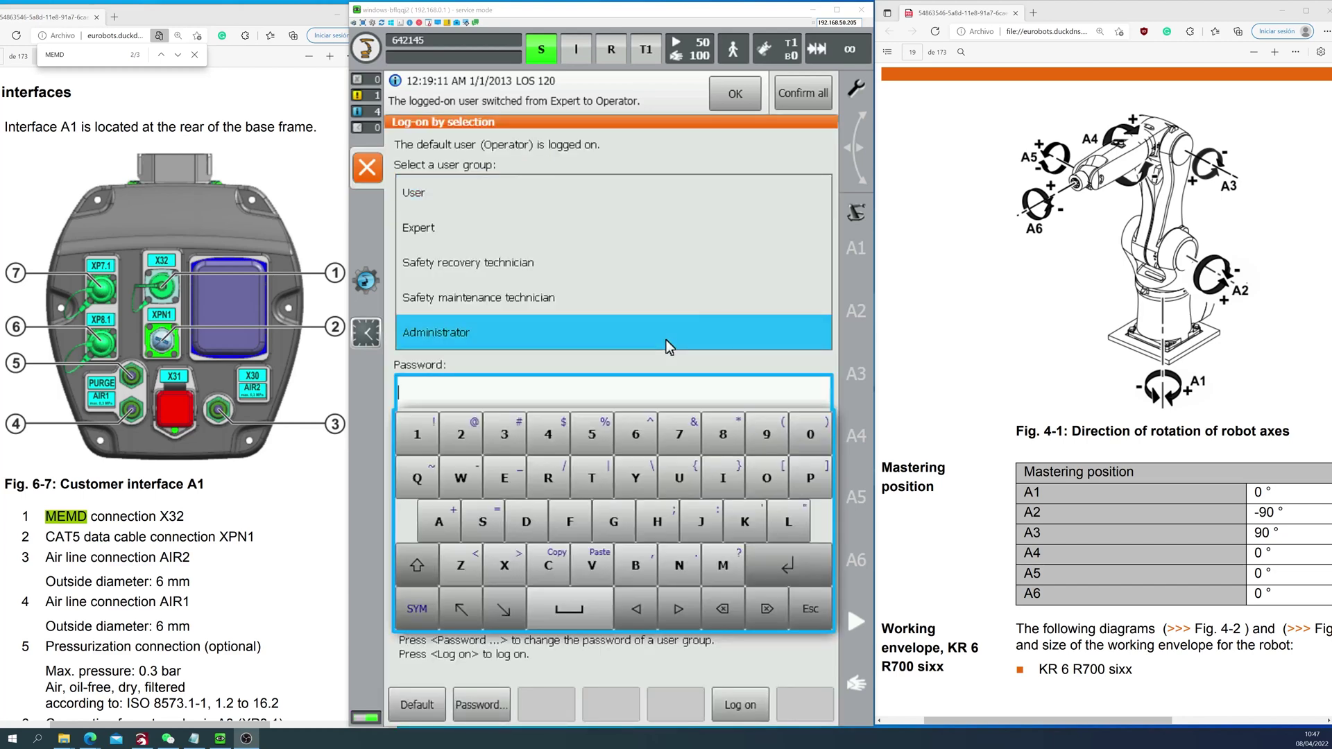
click(746, 521)
click(678, 477)
click(746, 520)
click(740, 705)
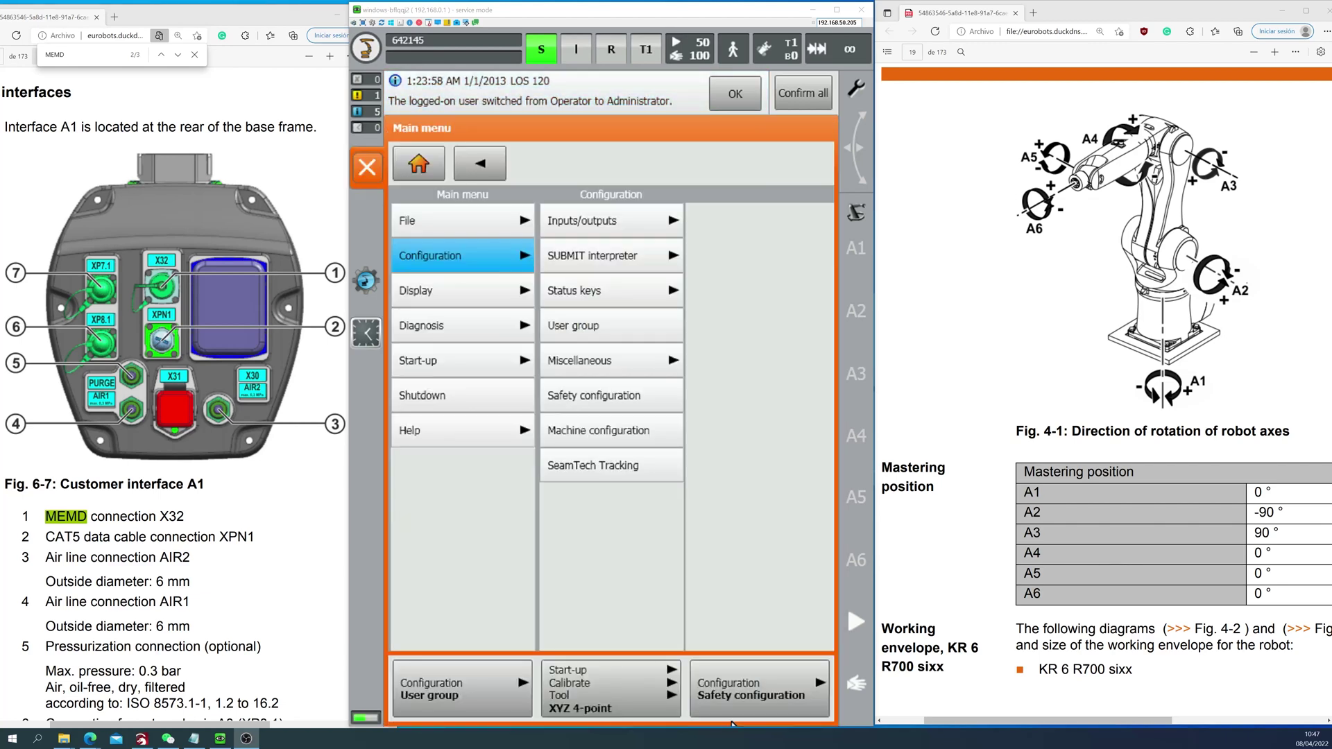
Unmaster robot axes 1, 2 and 3 under Start-up > Master > Unmaster
click(499, 363)
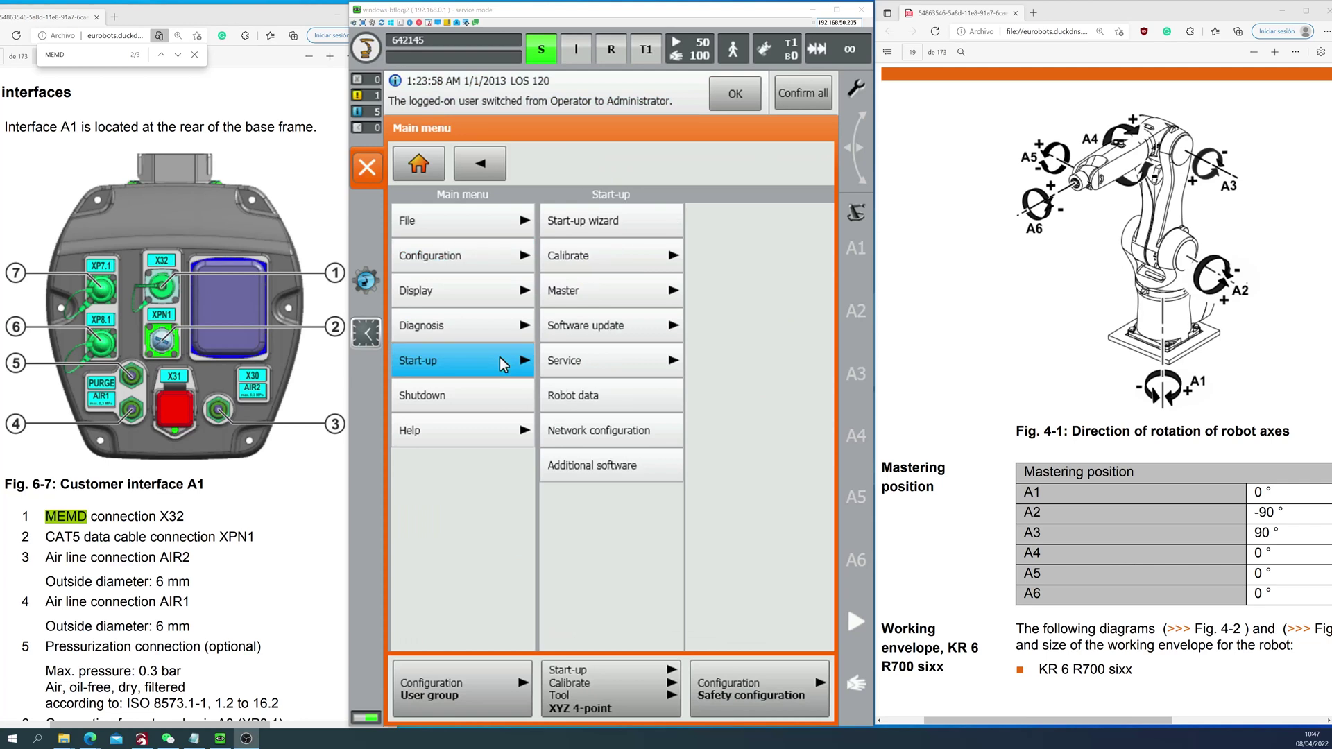
click(648, 249)
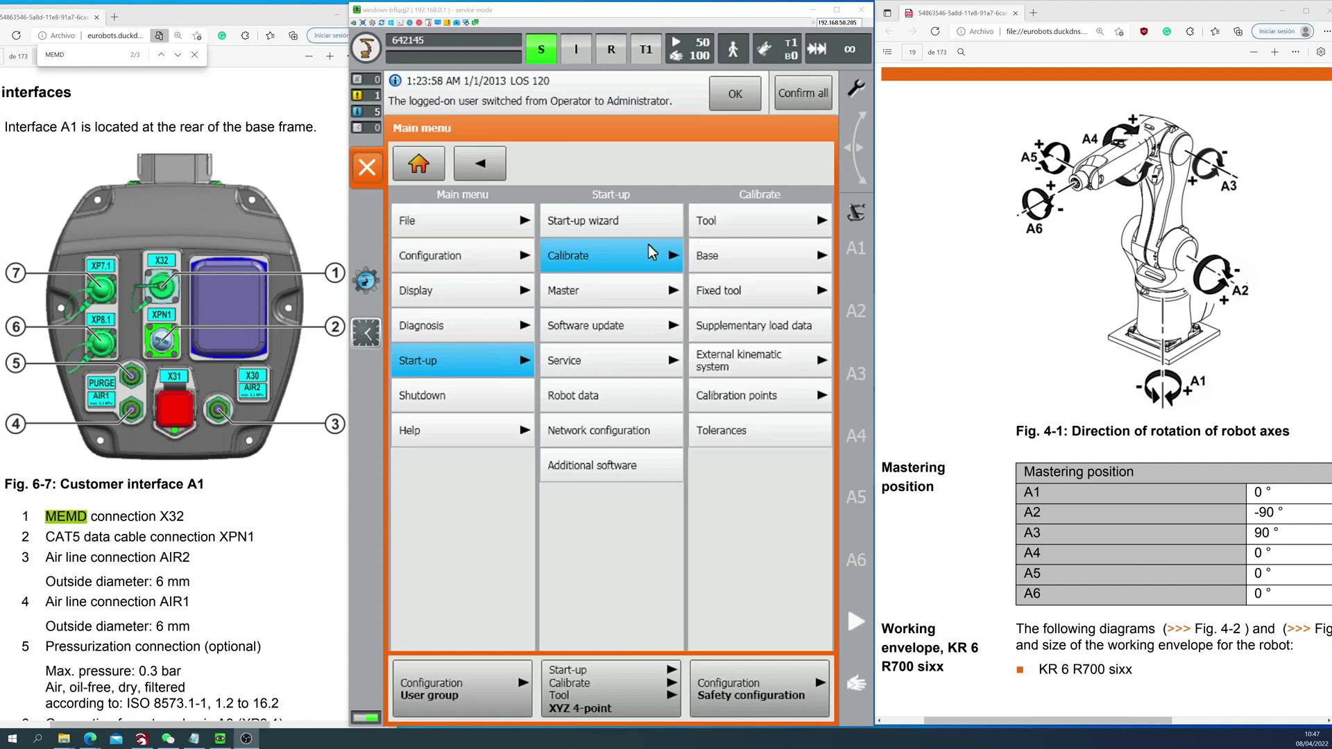
click(643, 294)
click(786, 216)
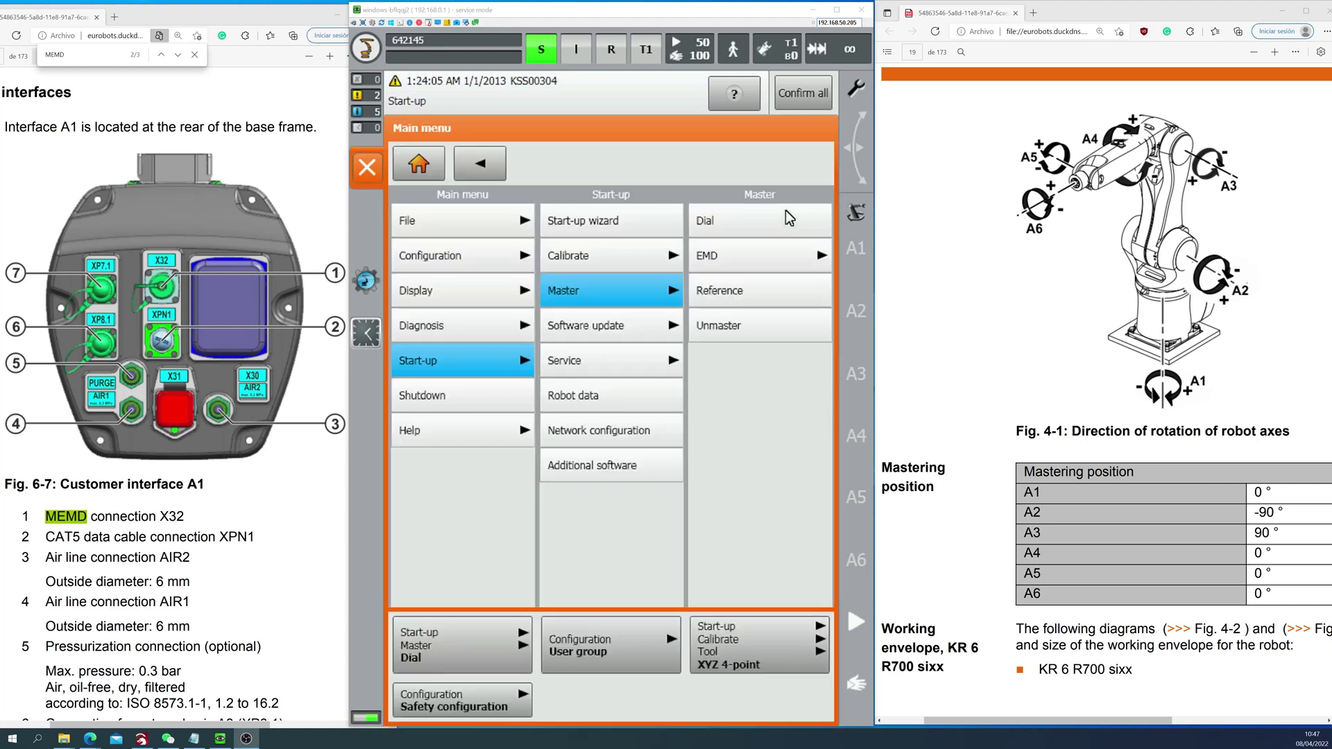
click(776, 317)
click(738, 695)
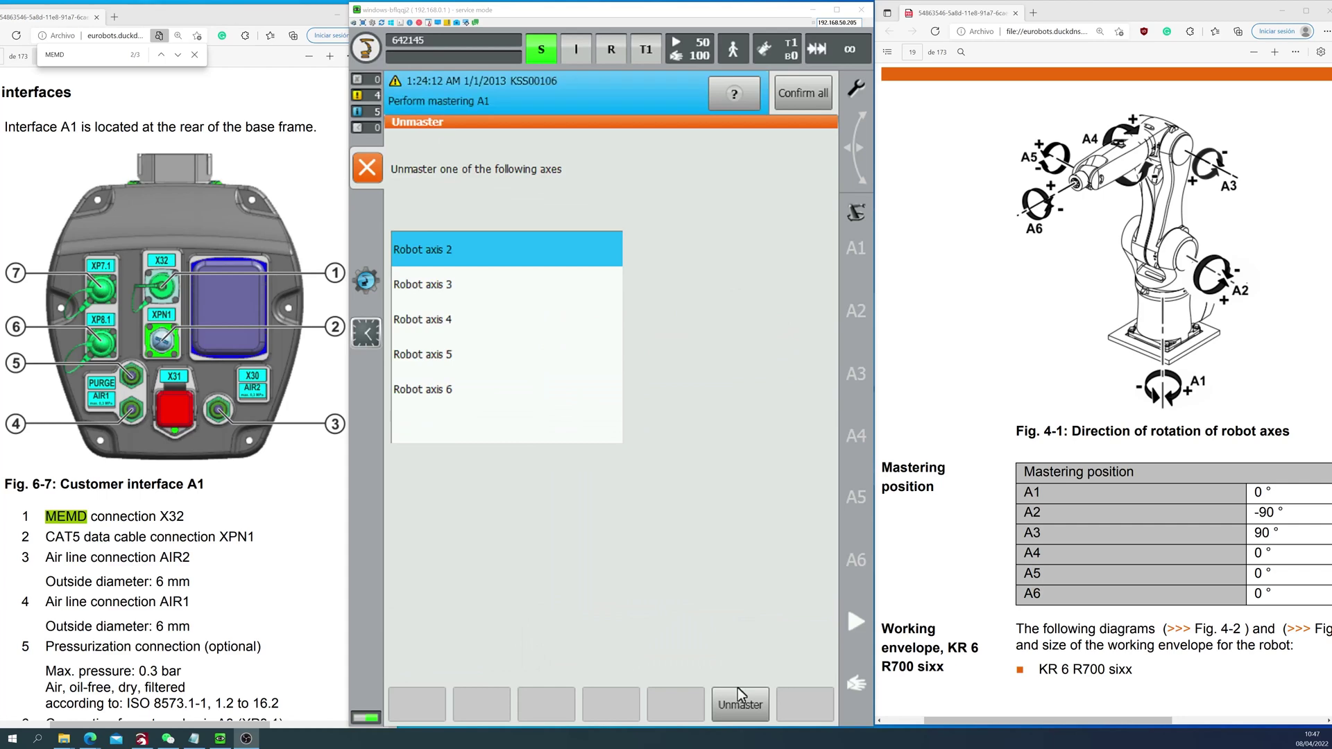
click(738, 688)
click(744, 710)
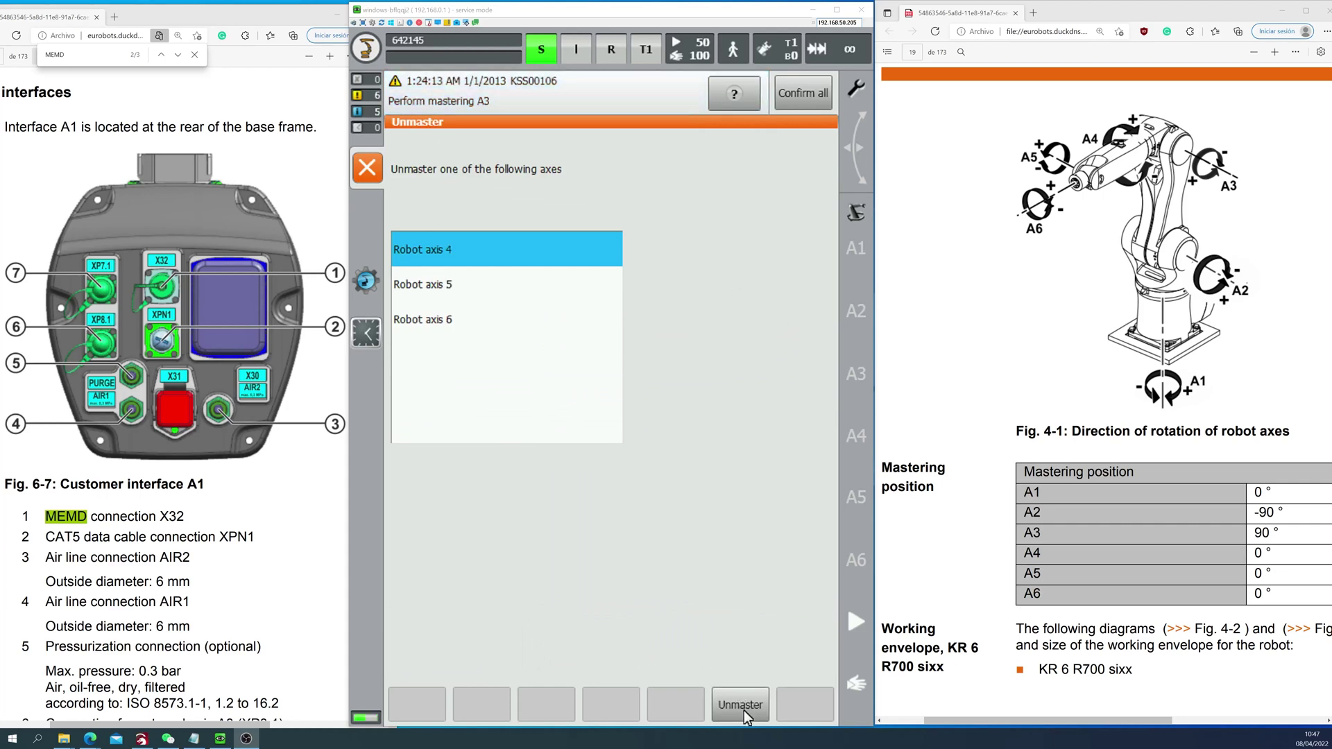
Close the unmaster screen and bring up the Dial mastering screen from the main menu
click(358, 165)
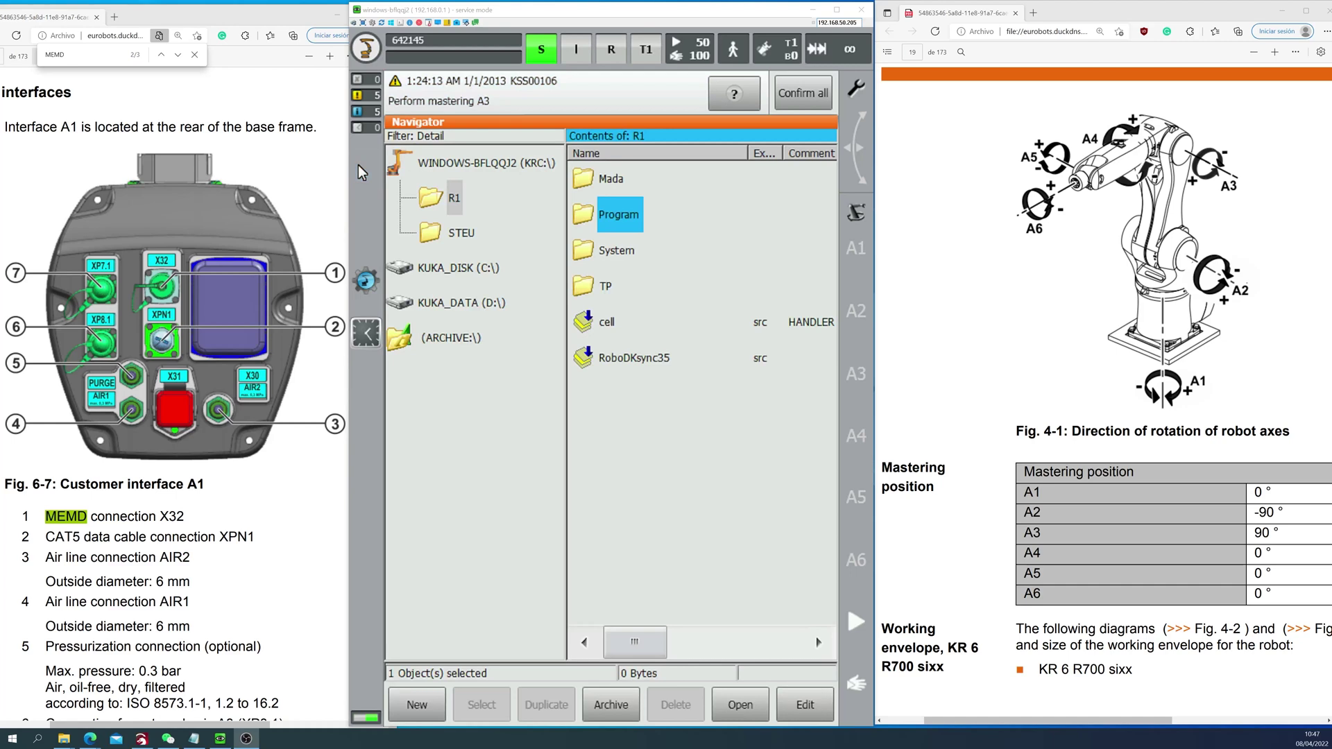
click(359, 164)
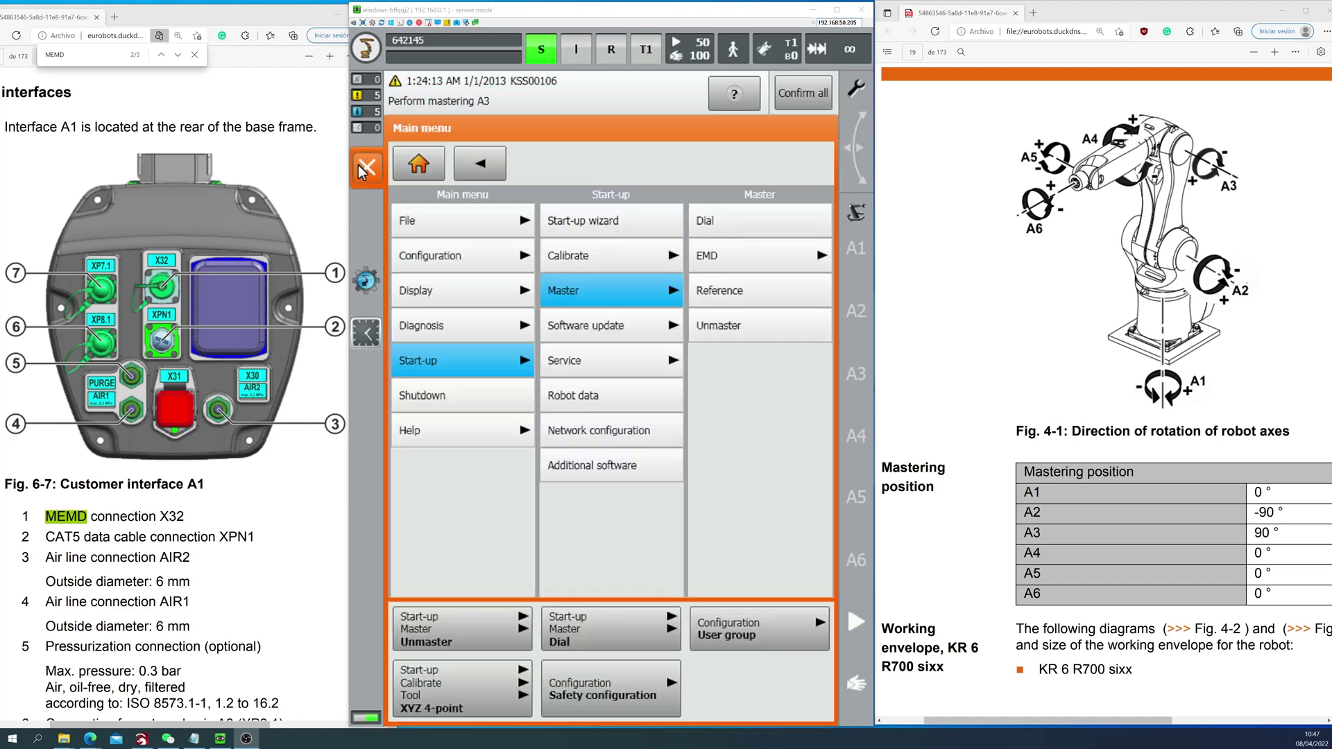
click(771, 224)
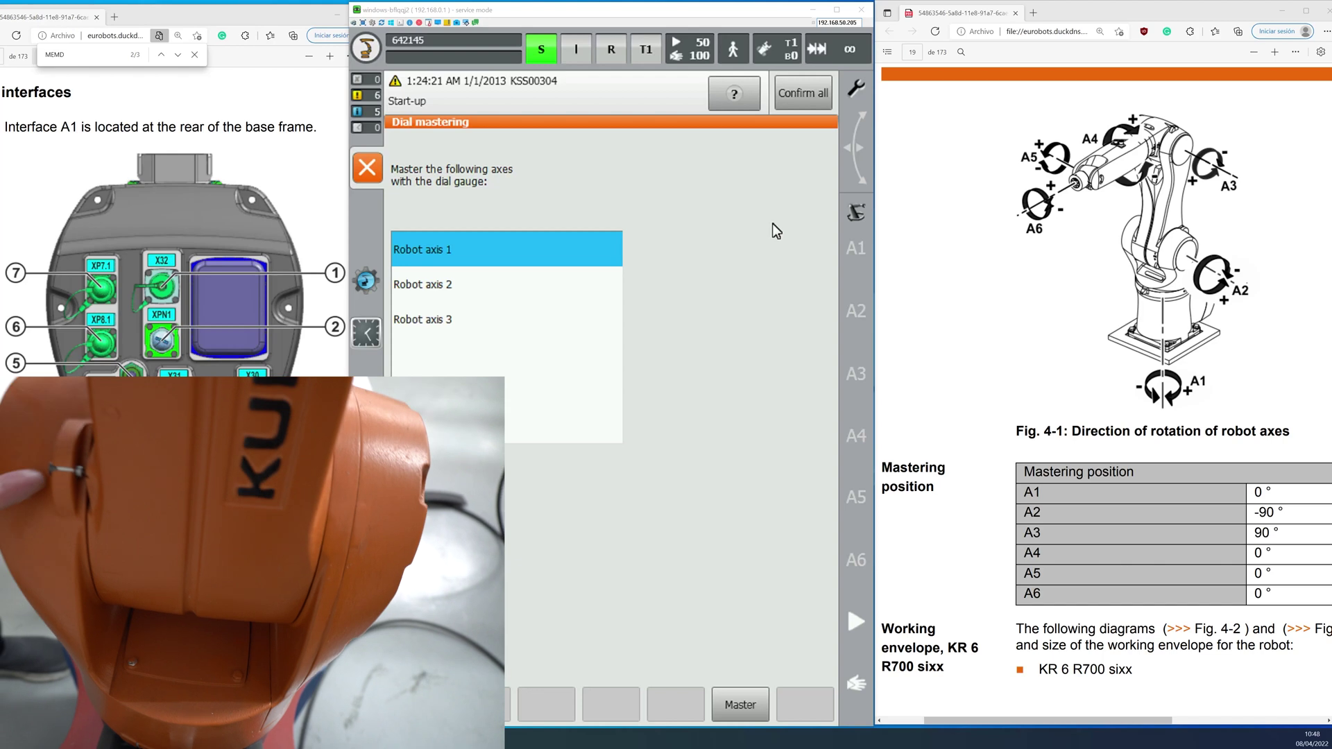
Master robot axis 1 with the dial gauge, then leave the Dial mastering screen
click(740, 704)
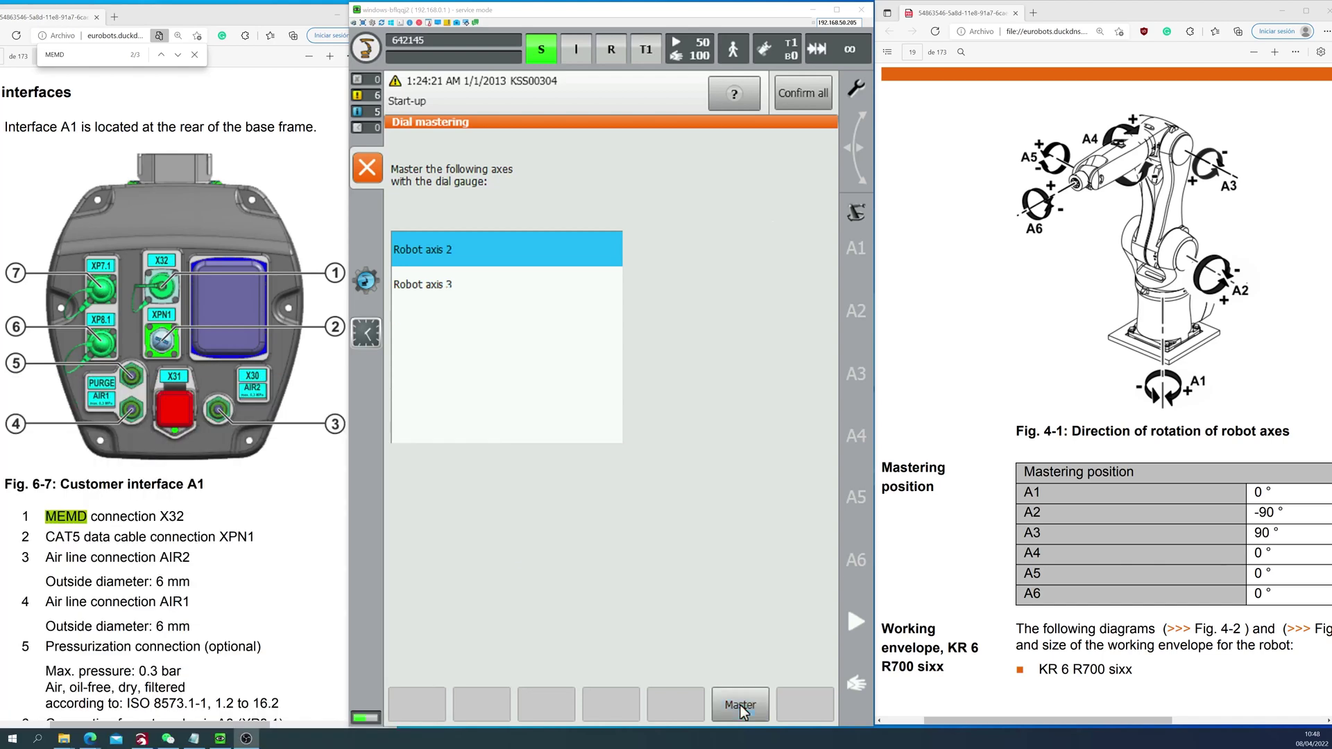
click(362, 174)
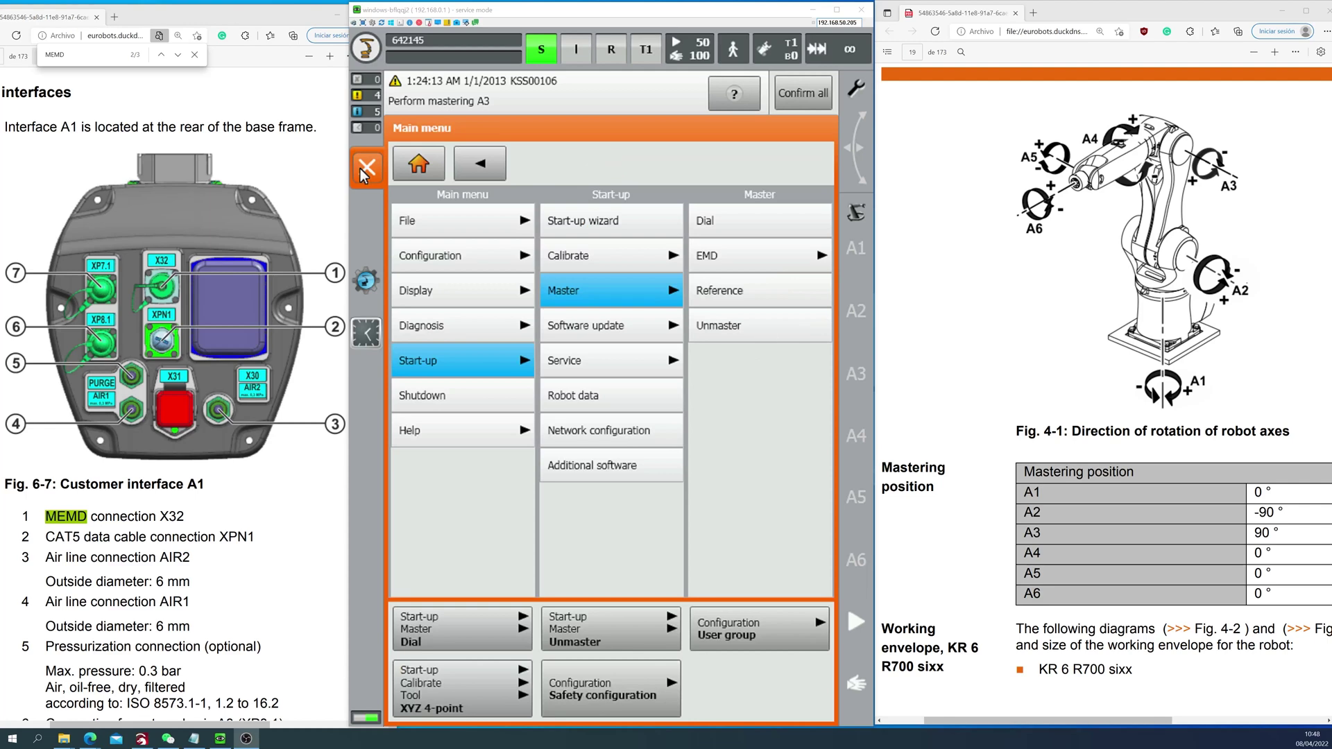
Unmaster robot axis 1 again and close the unmaster screen
click(765, 331)
click(739, 705)
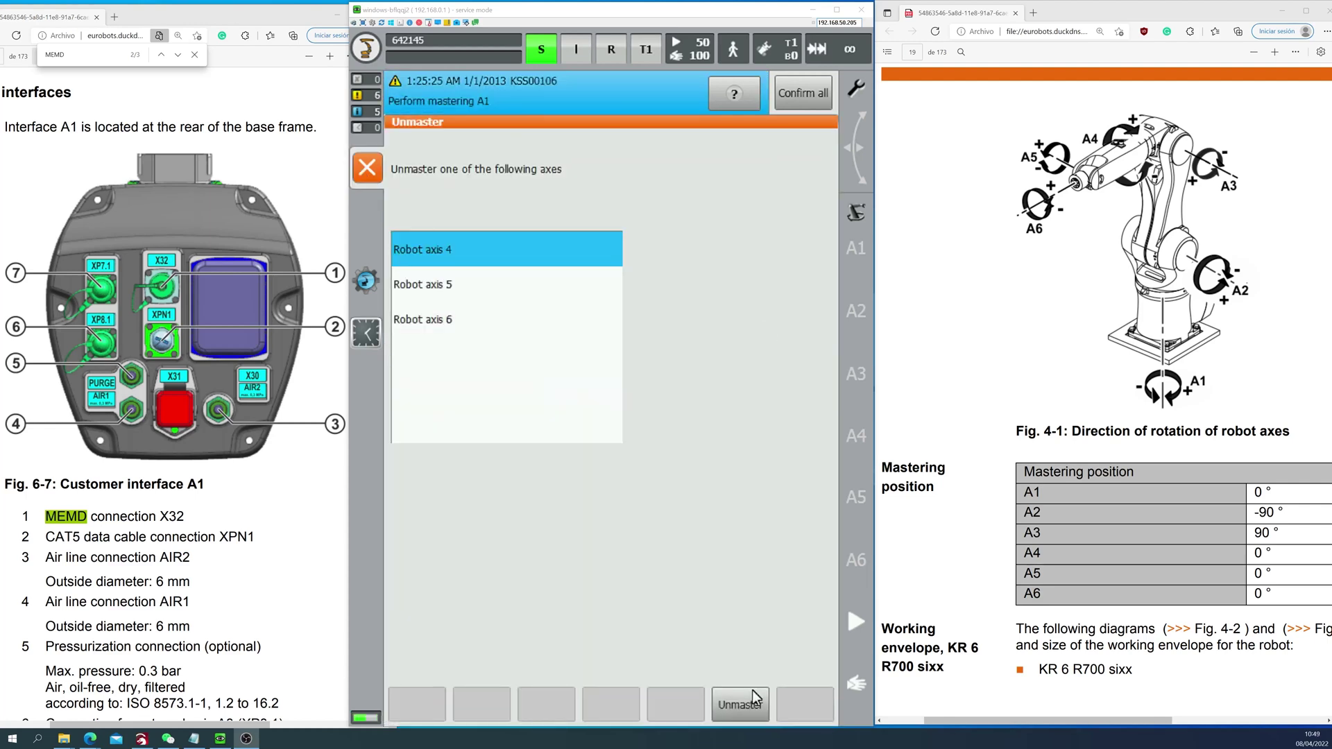
click(363, 170)
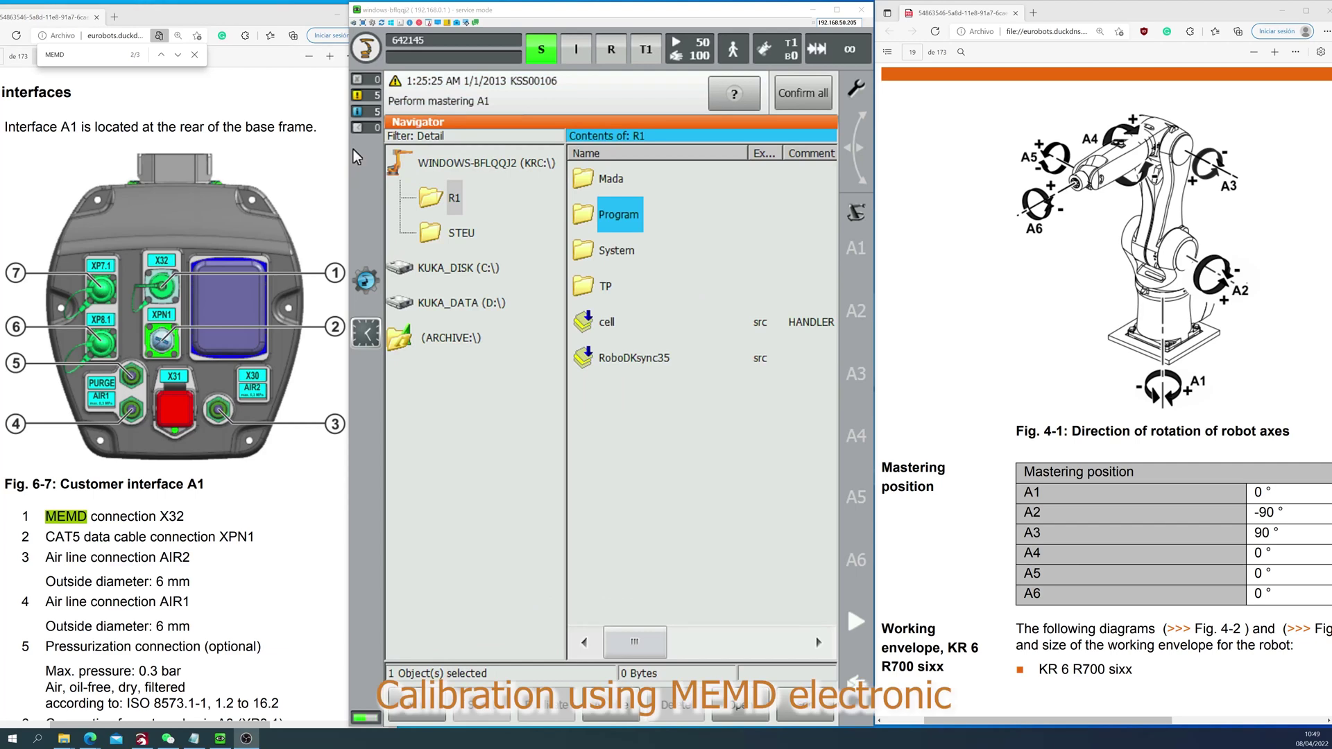
Go to Start-up > Master > EMD > Standard > Set mastering from the main menu
click(353, 149)
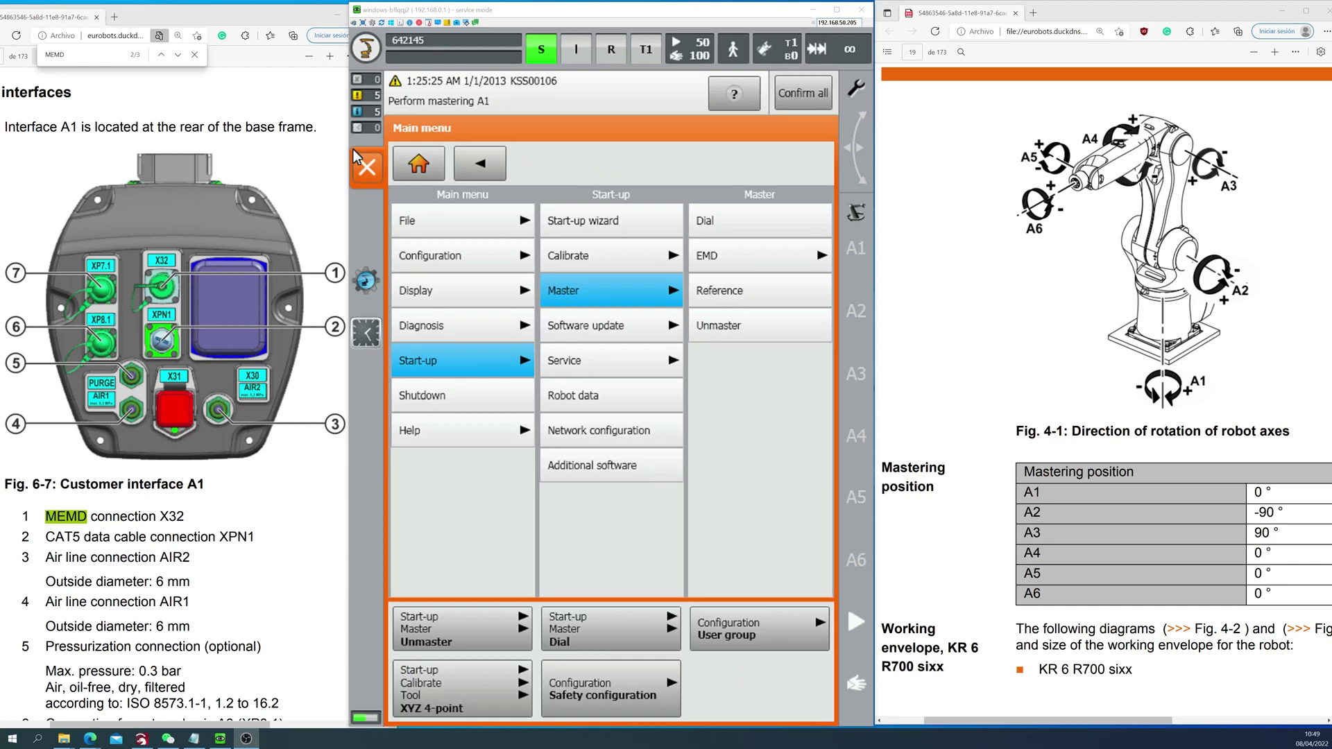
click(790, 259)
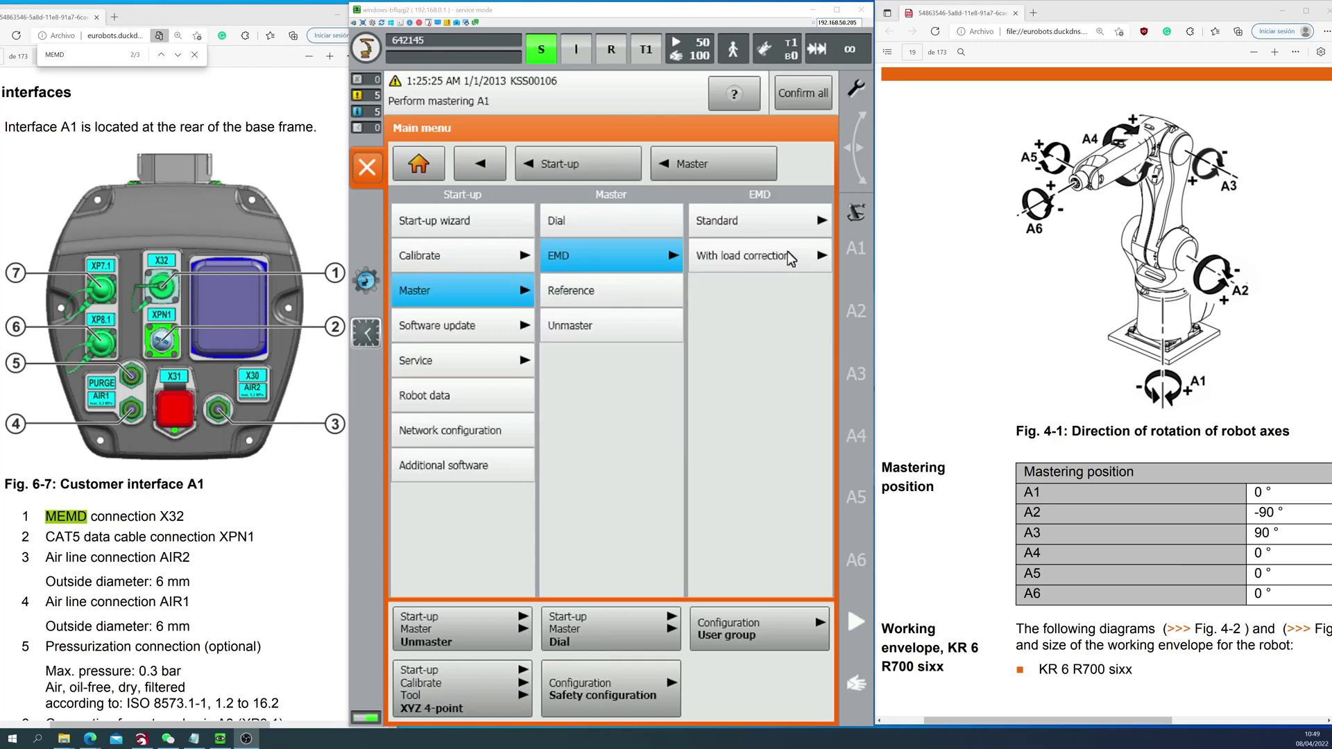
click(801, 222)
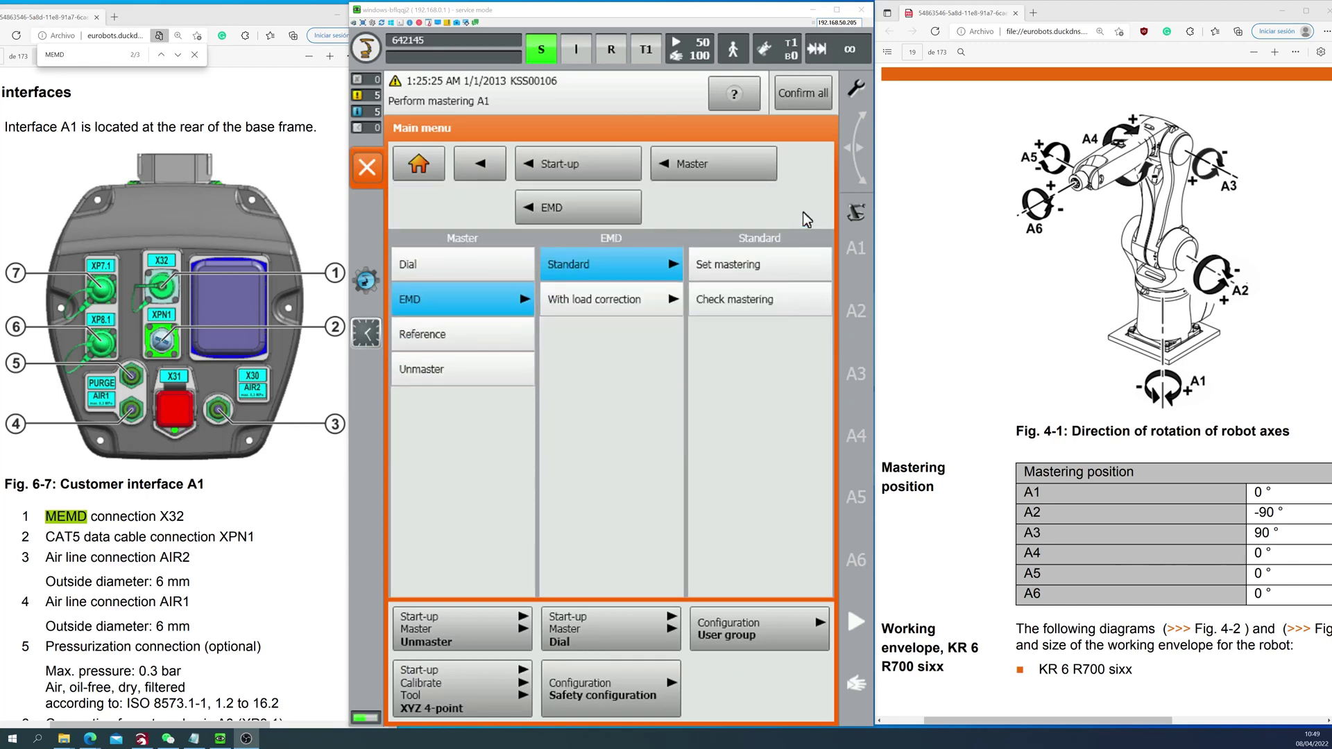
click(780, 263)
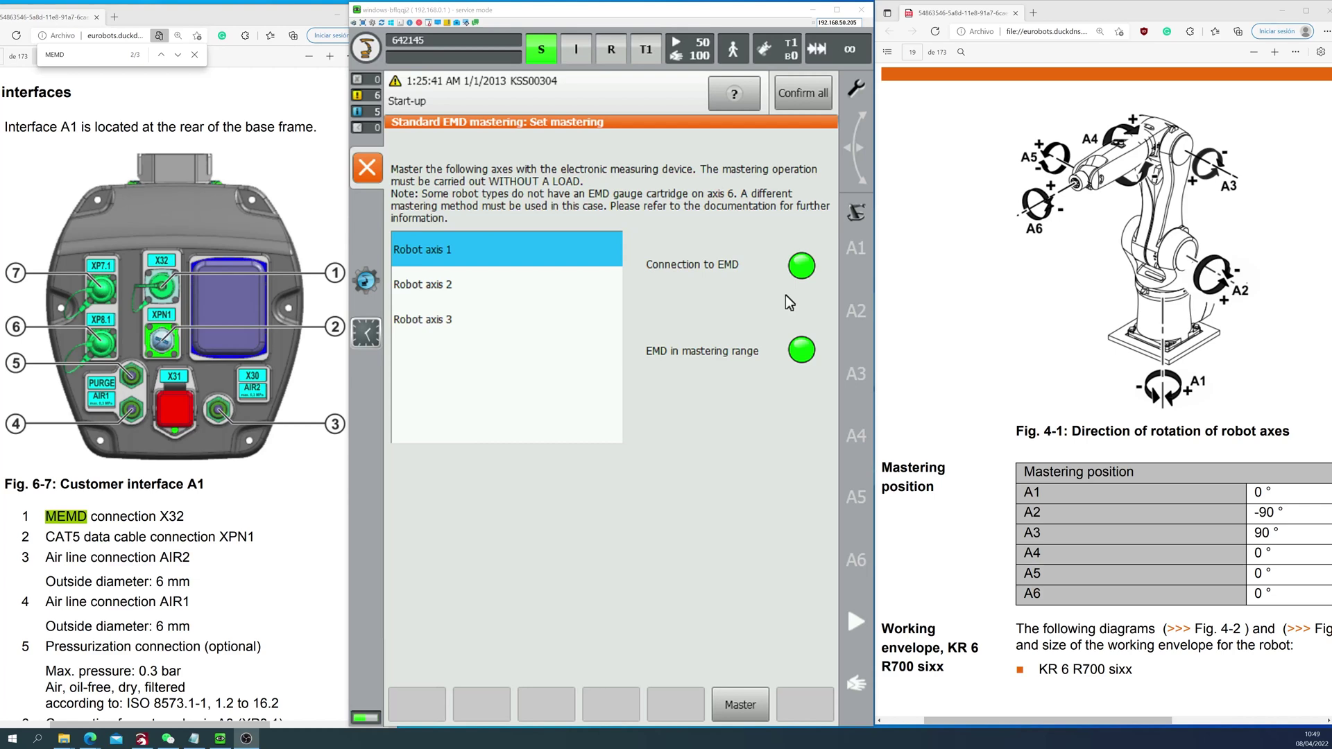
Master robot axis 1 with the connected EMD, both status lights green
click(745, 719)
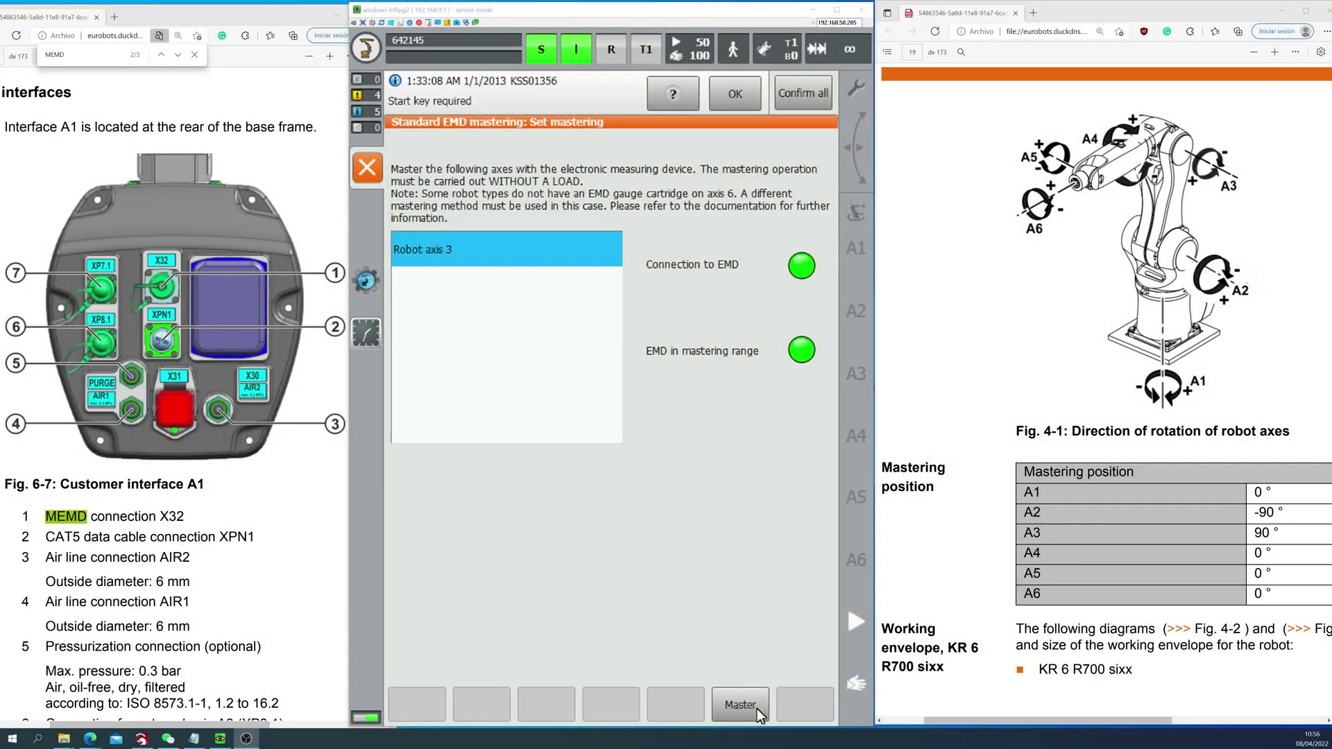
Master robot axis 3 with the EMD, then reopen Set mastering to confirm no axes remain
click(740, 706)
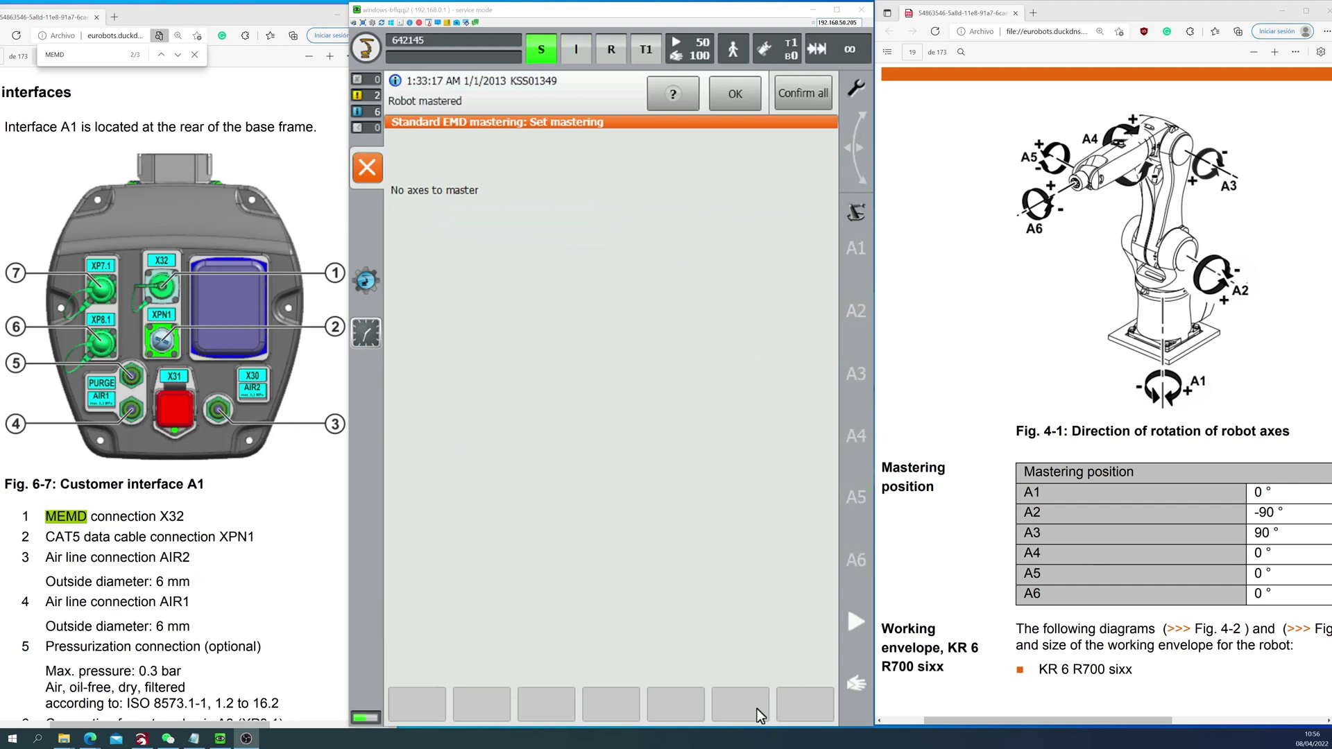
click(361, 155)
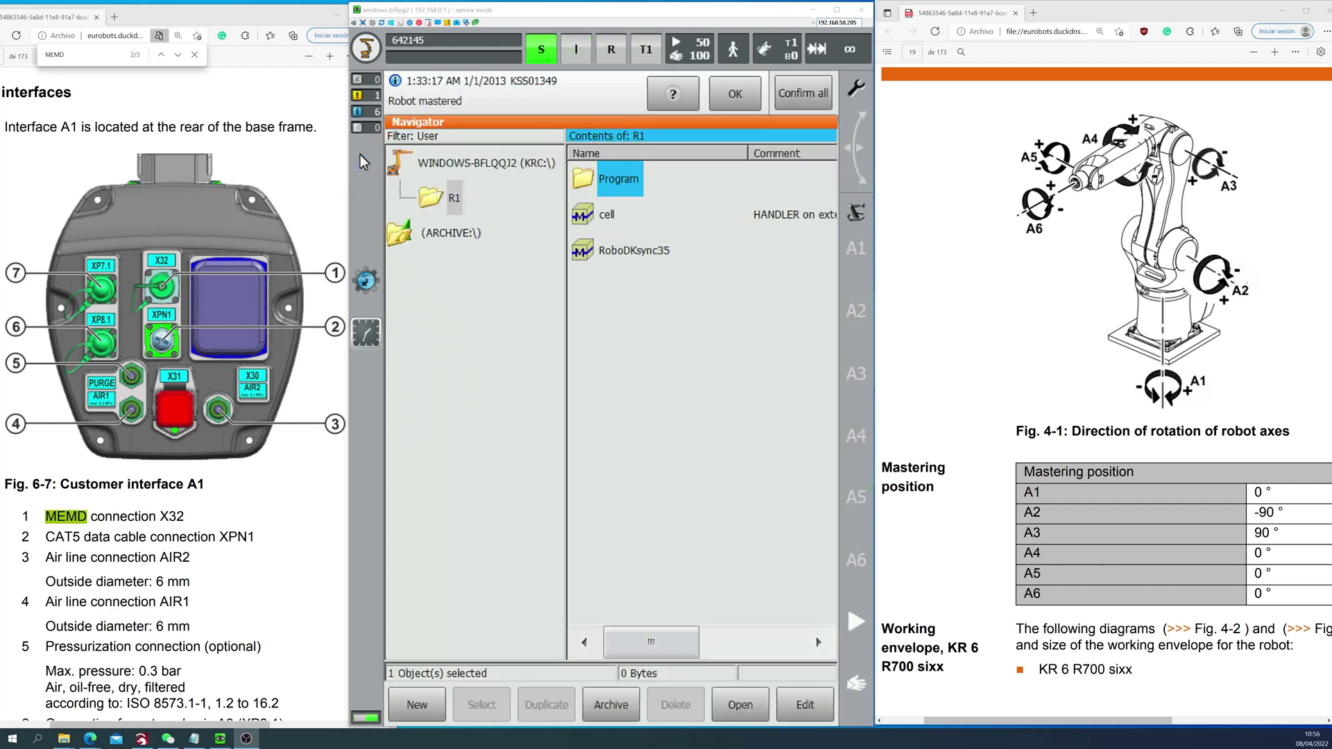
click(360, 156)
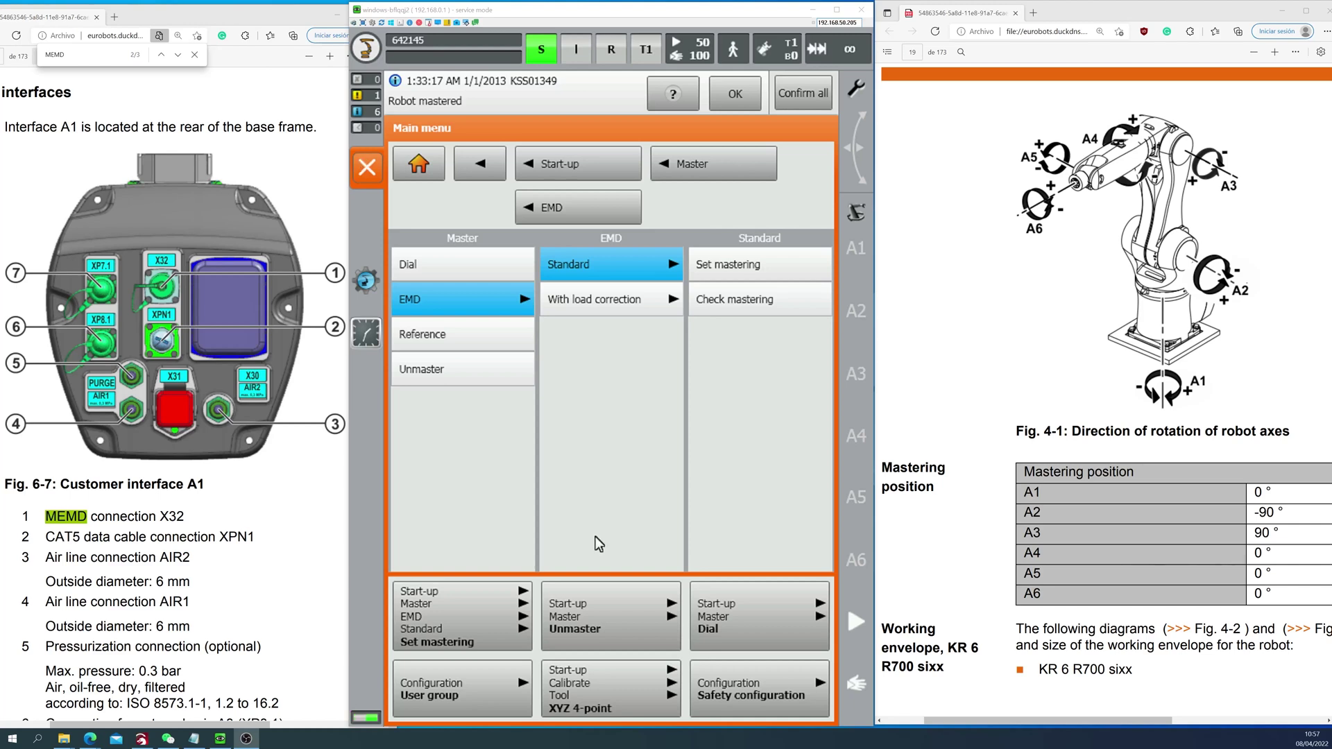
click(418, 603)
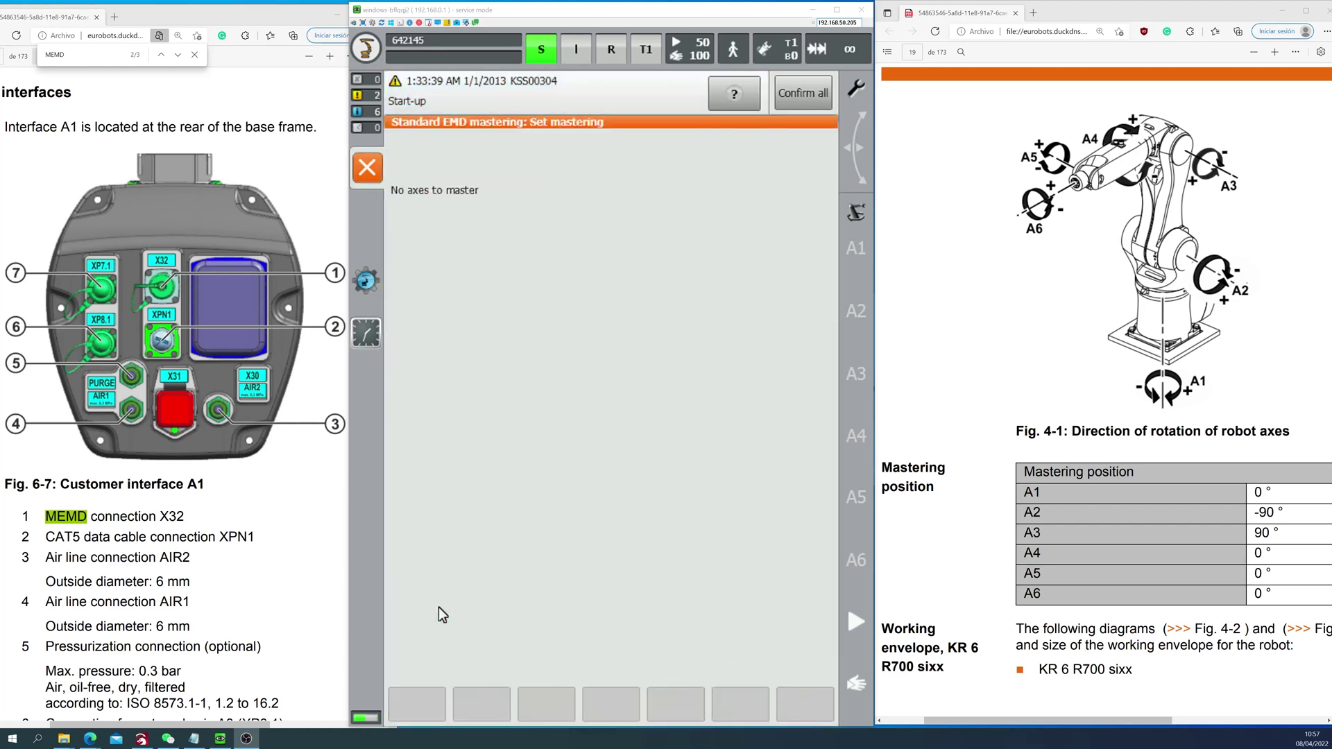